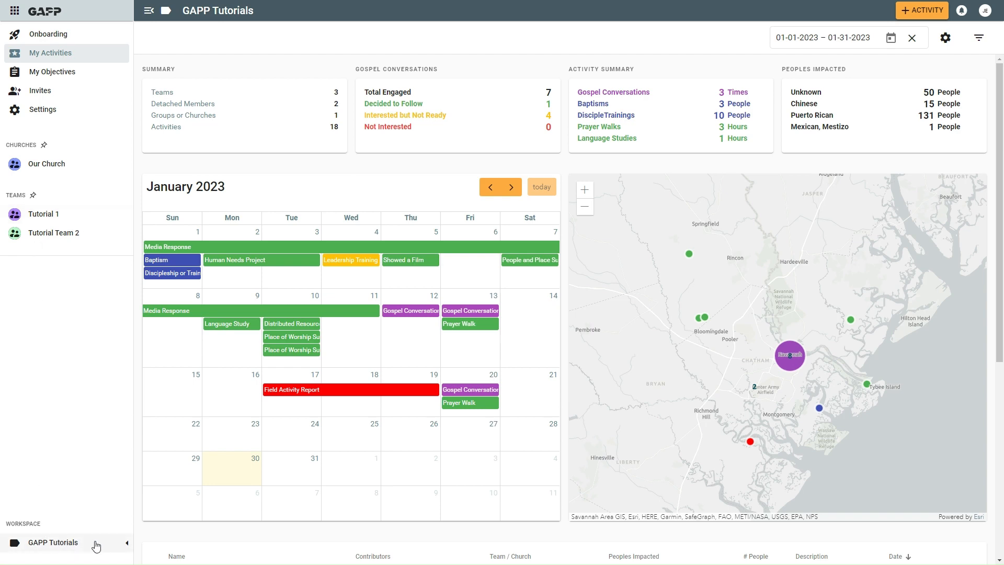
Open the activities dashboard of Tutorial Team 2.
click(127, 546)
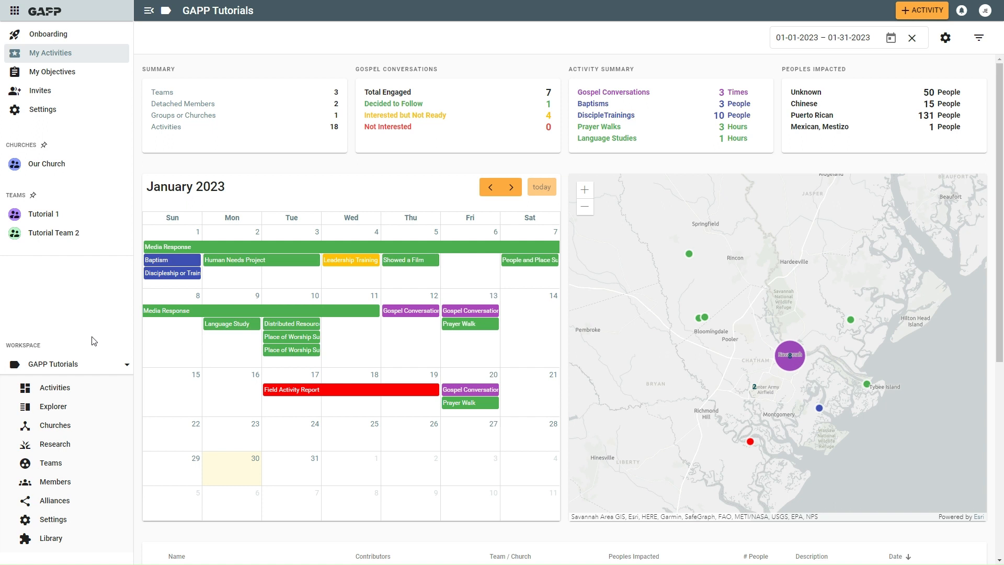
click(68, 235)
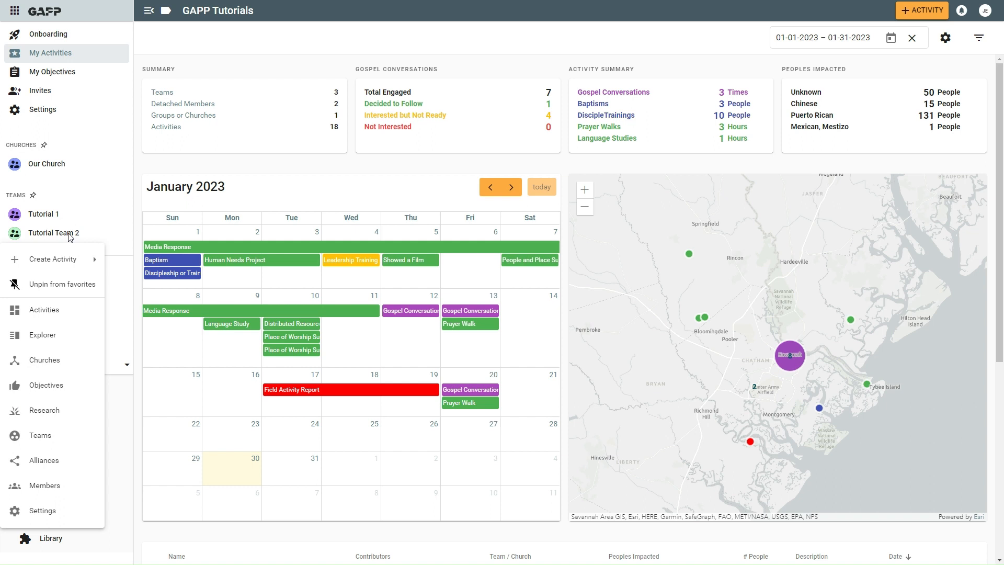
click(68, 233)
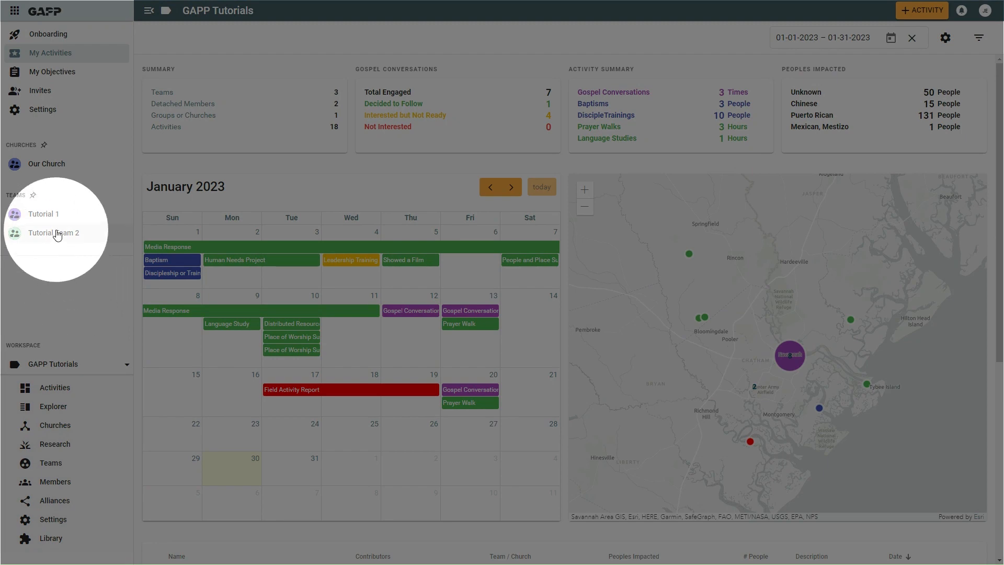
click(58, 236)
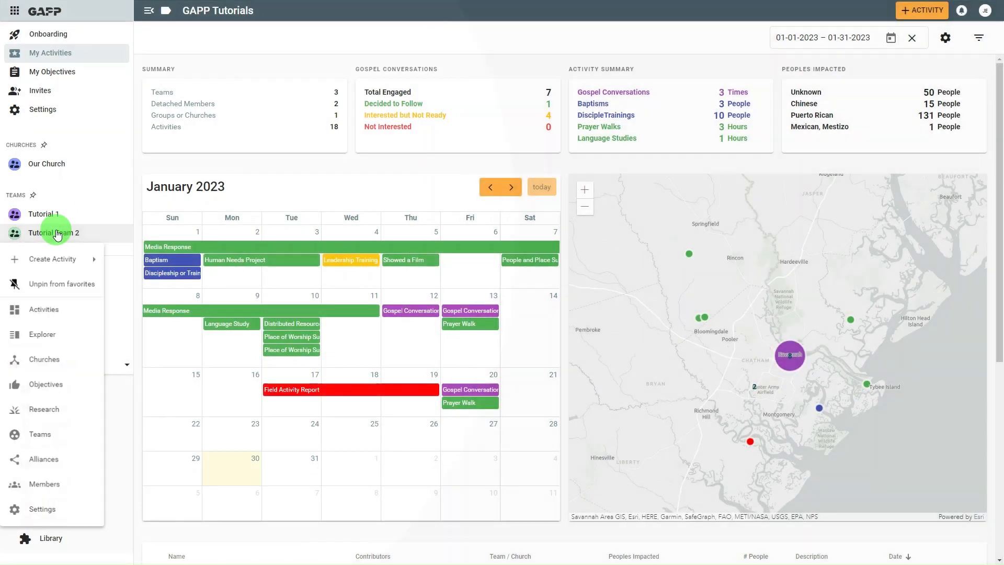
click(47, 313)
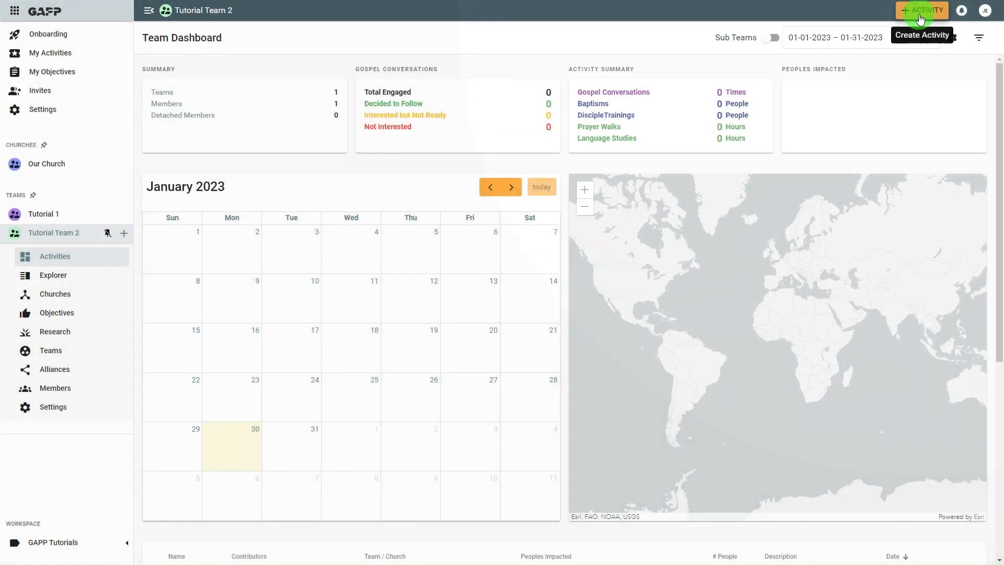
Start a new Entry activity of type Prayer Walk for the team.
click(919, 16)
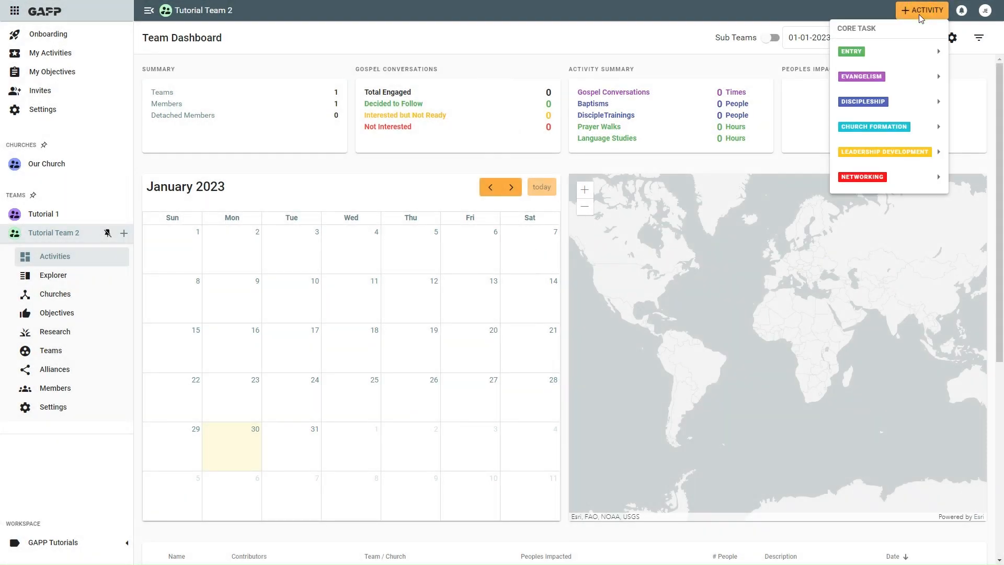
mouse_move(882, 147)
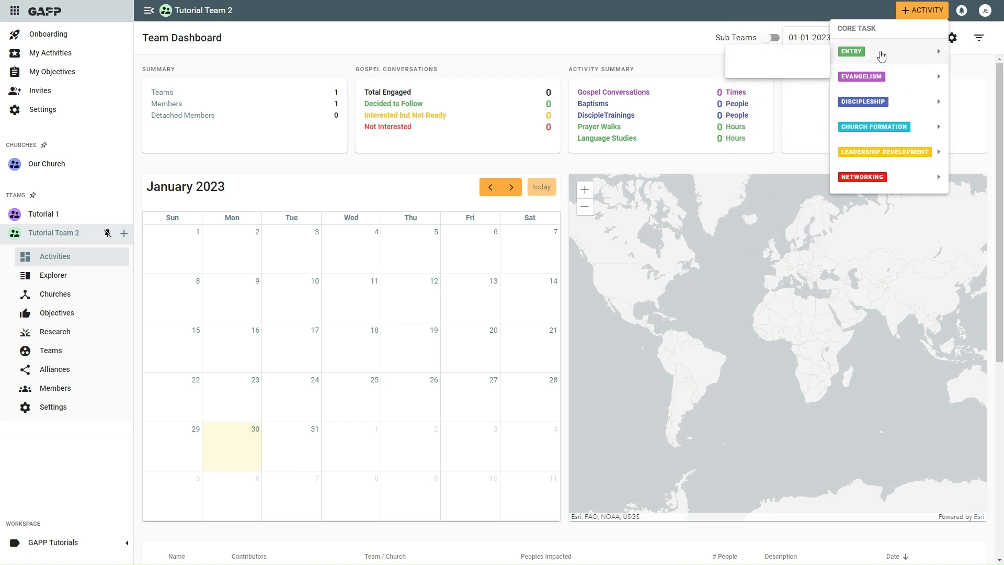
mouse_move(875, 76)
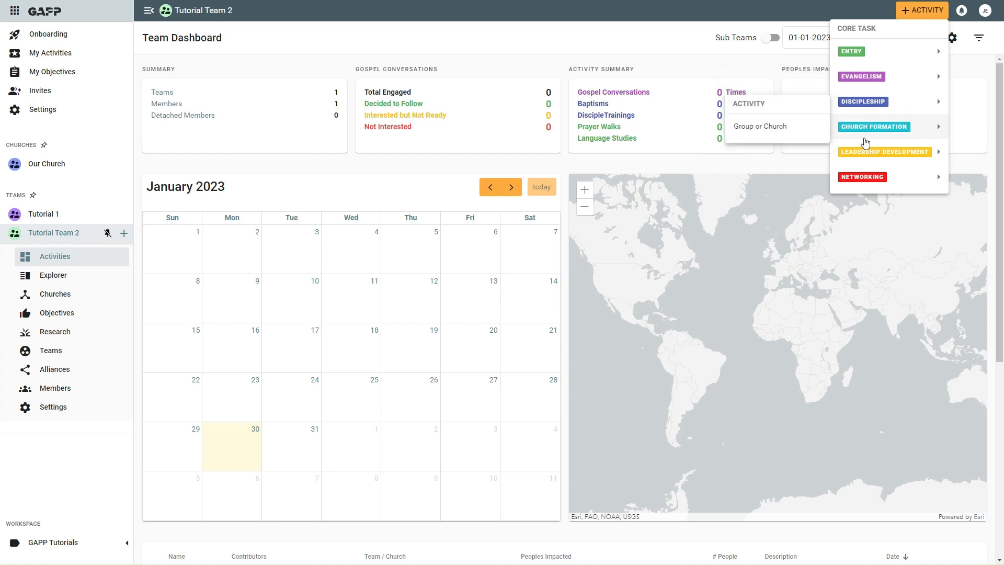
mouse_move(859, 181)
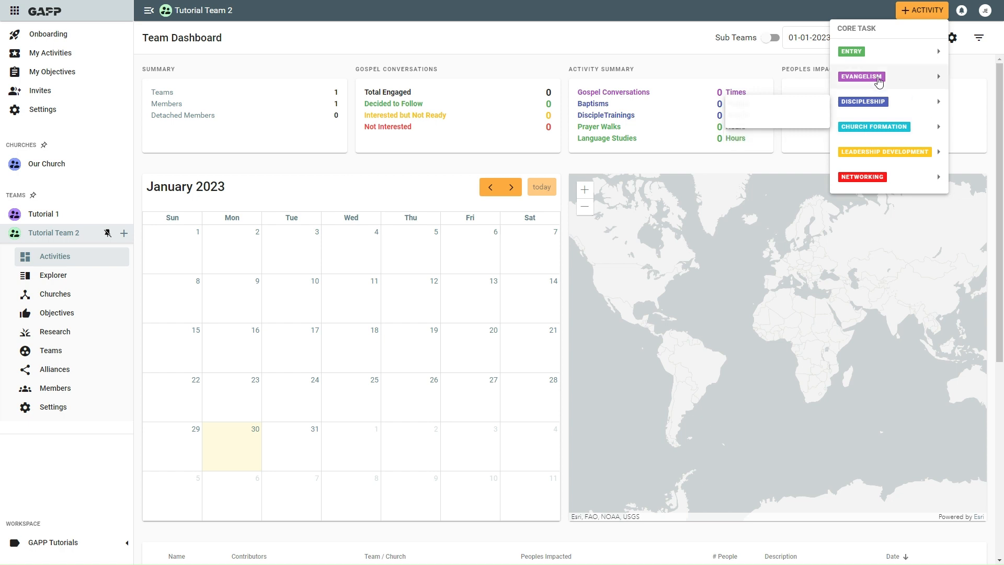
mouse_move(881, 58)
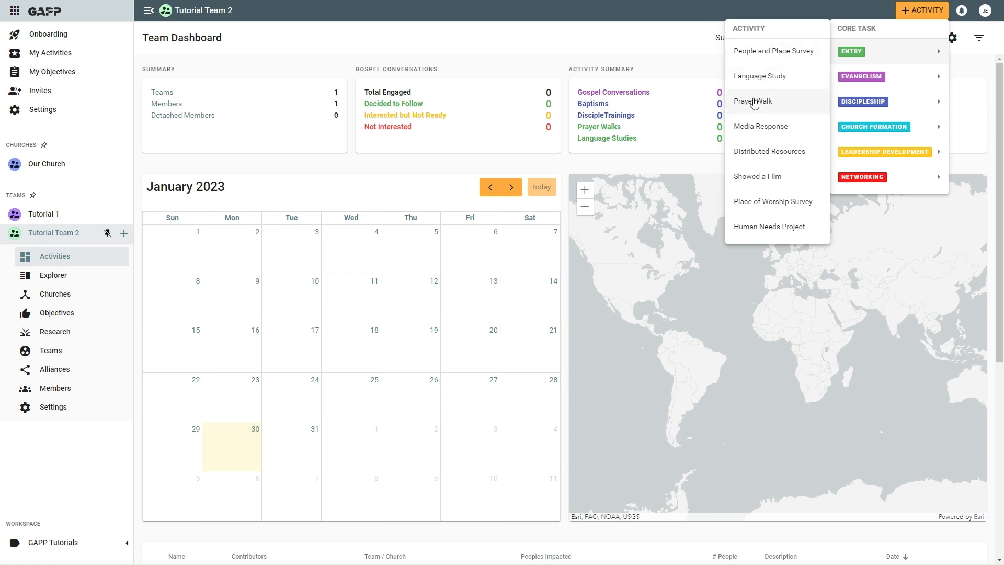
click(759, 106)
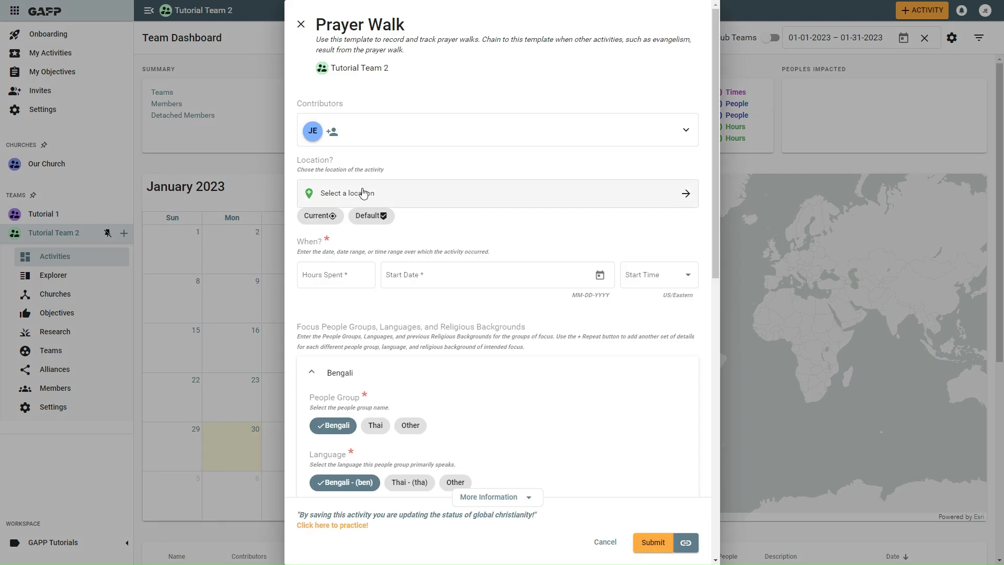
Use the default location for the prayer walk and set hours spent to 1.
click(368, 222)
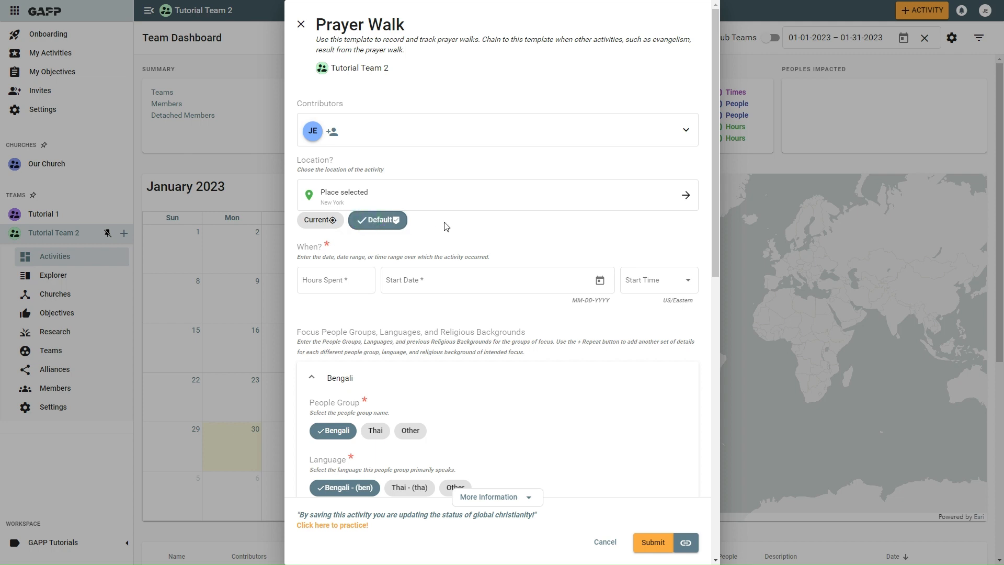
click(323, 282)
text(1)
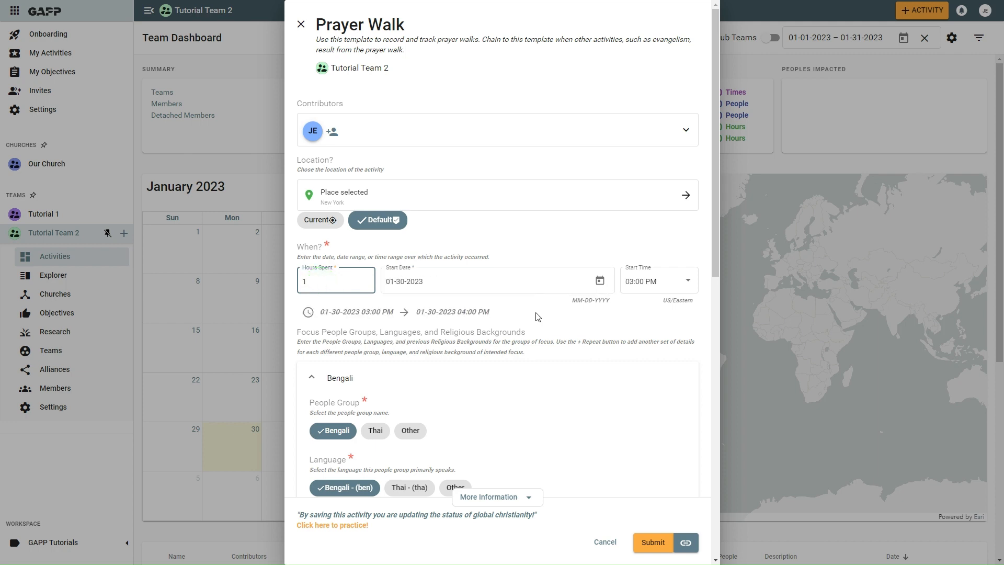
Add the comment "Asked the Lord to open hearts." to the prayer walk.
scroll(536, 317, down, 4)
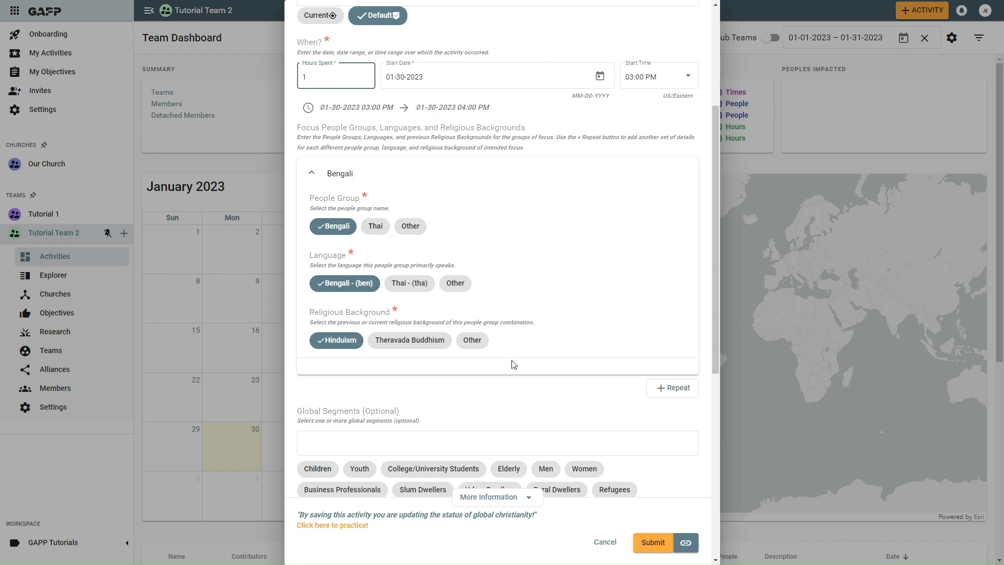
scroll(513, 364, down, 4)
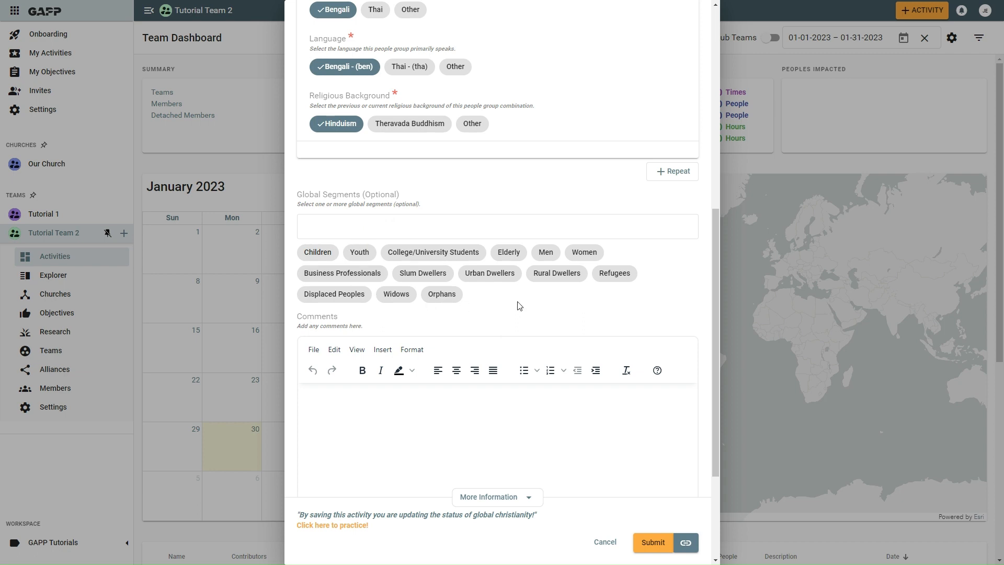
scroll(519, 306, down, 2)
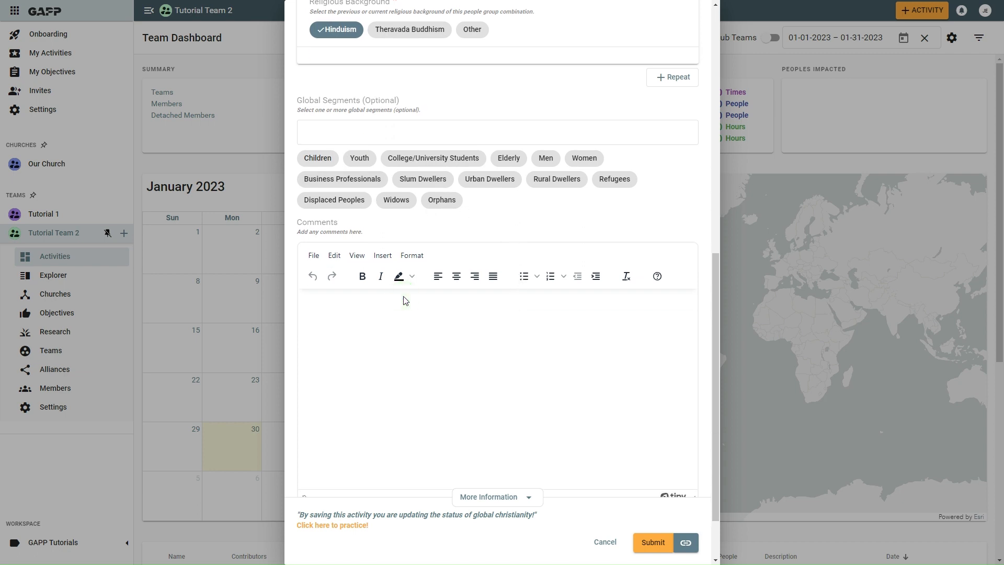
text(Asked the Lord to open hearts.)
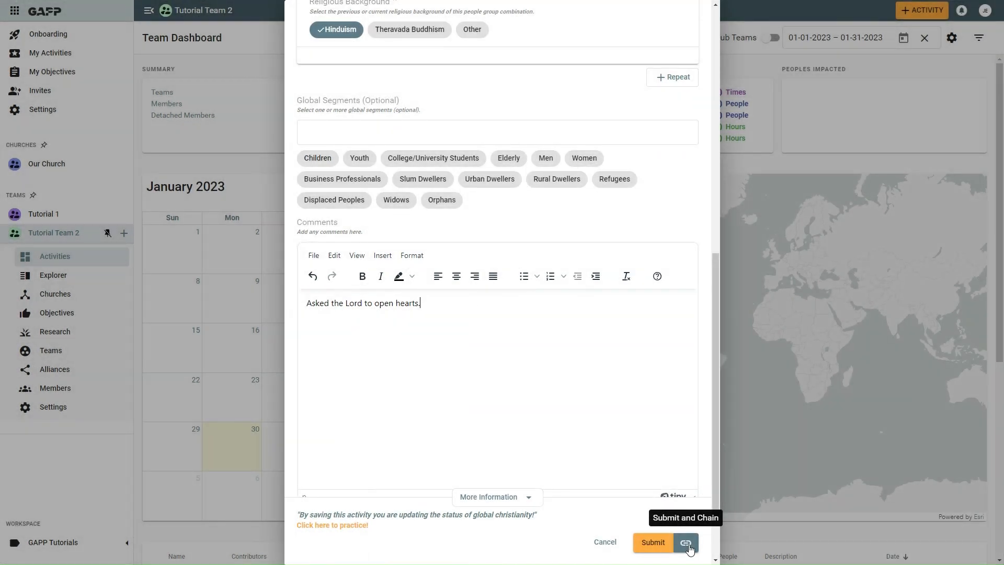
Submit the prayer walk and chain a new Evangelism gospel conversation activity from it.
click(686, 543)
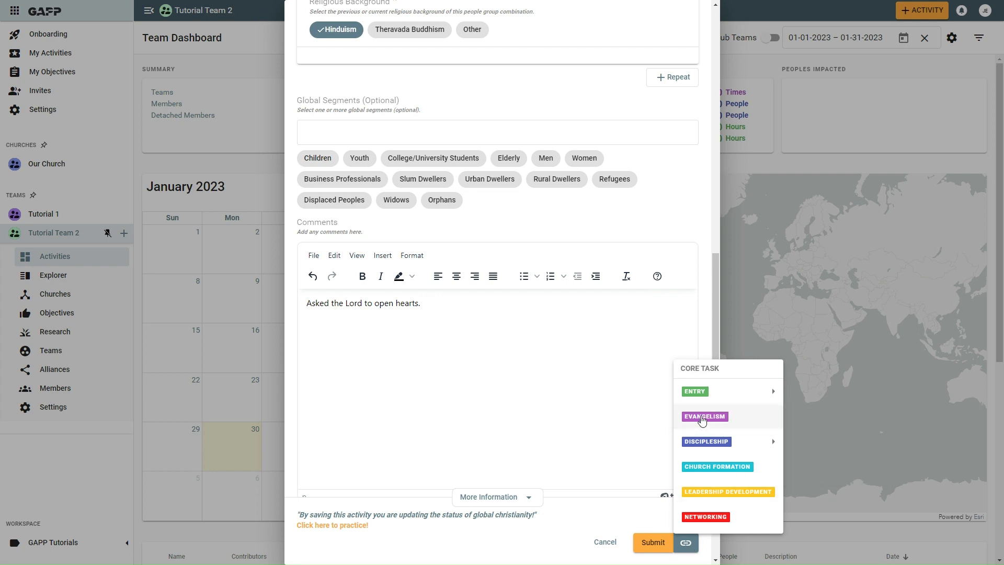
click(702, 417)
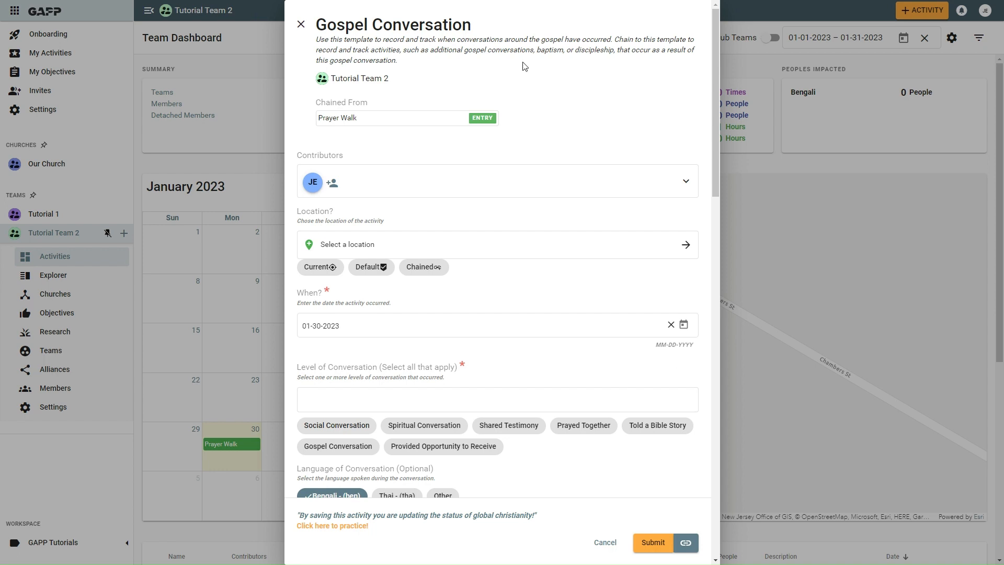
Use the chained location and select Gospel Conversation as the level of conversation.
click(423, 268)
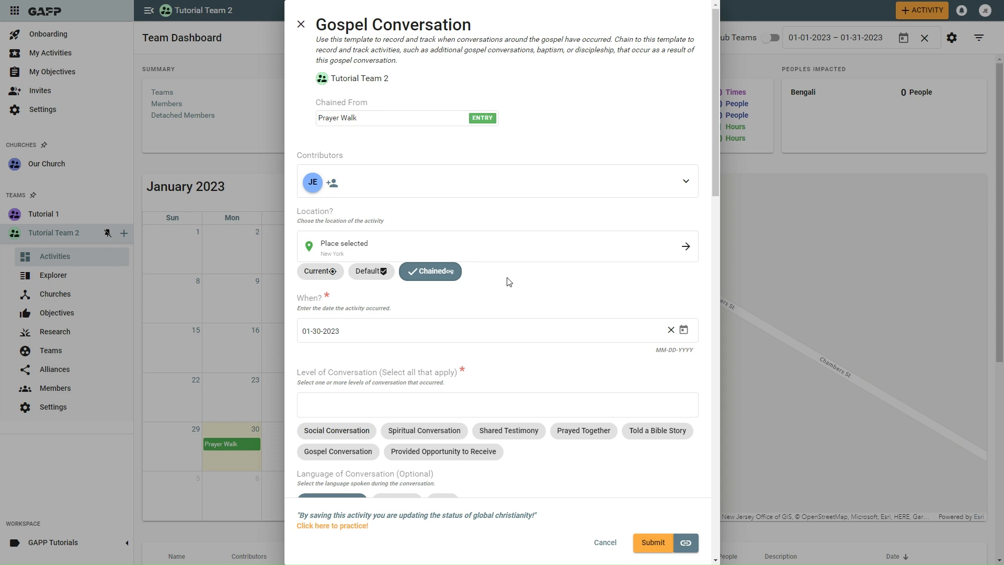
scroll(510, 283, down, 1)
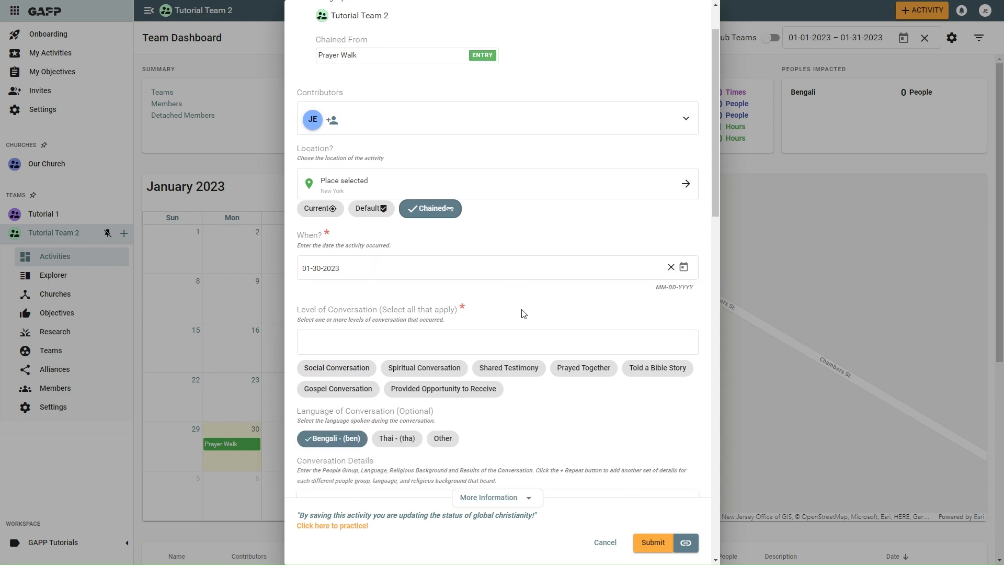
scroll(523, 314, down, 1)
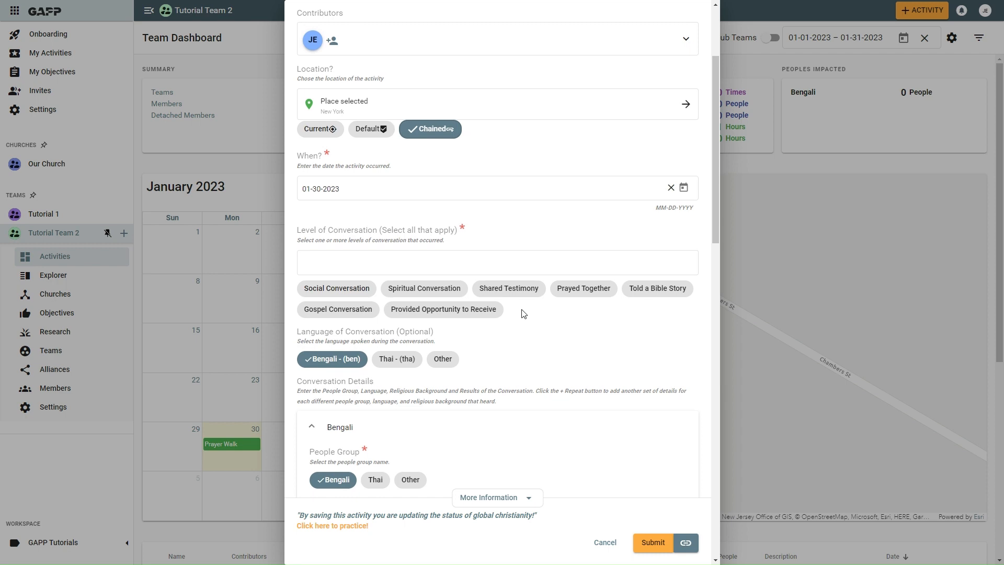
click(337, 310)
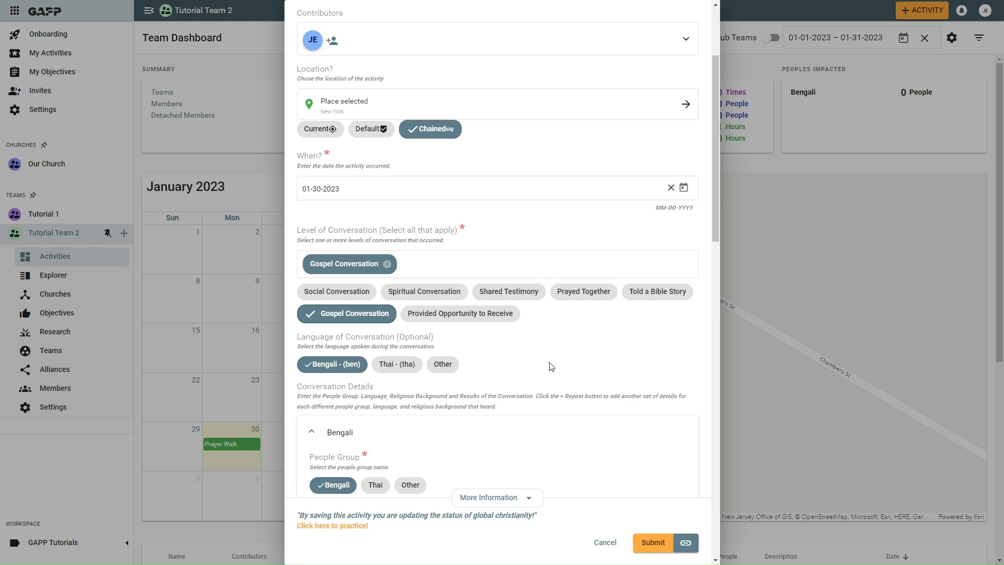
Set the Positive Response - Interested but Not Ready count to 1 for the Bengali group.
scroll(551, 366, down, 2)
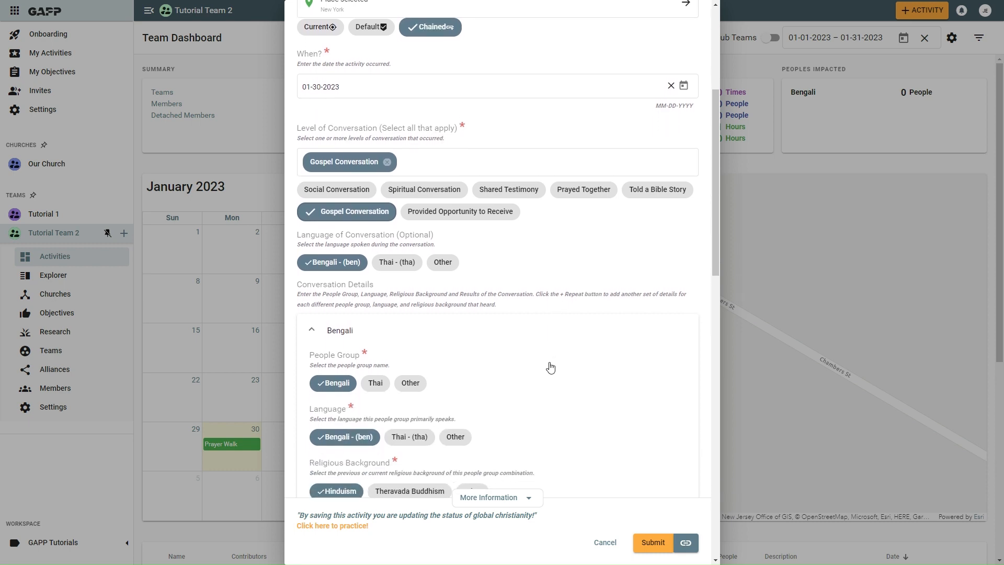
scroll(551, 366, down, 2)
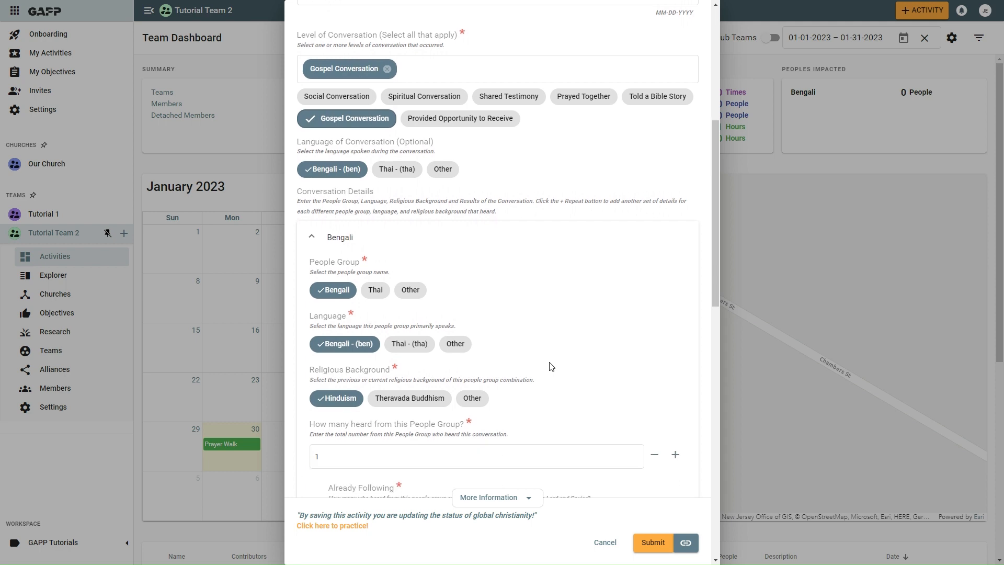
scroll(551, 366, down, 4)
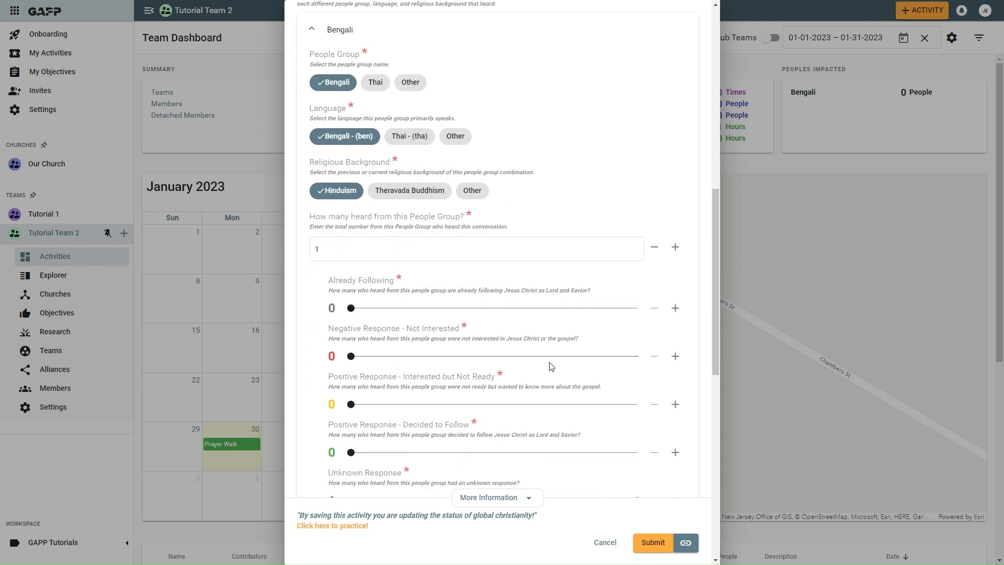
scroll(551, 366, down, 1)
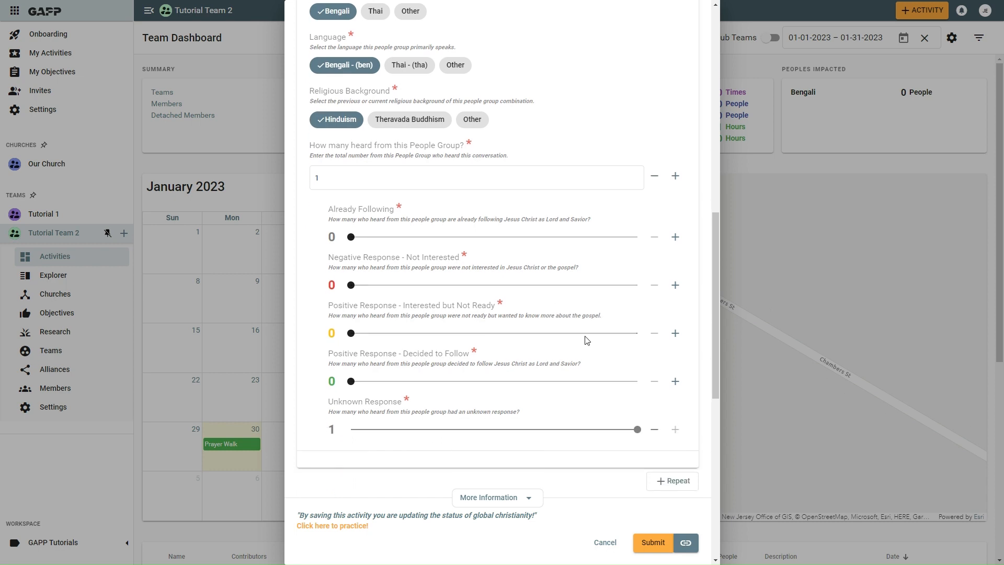
click(676, 334)
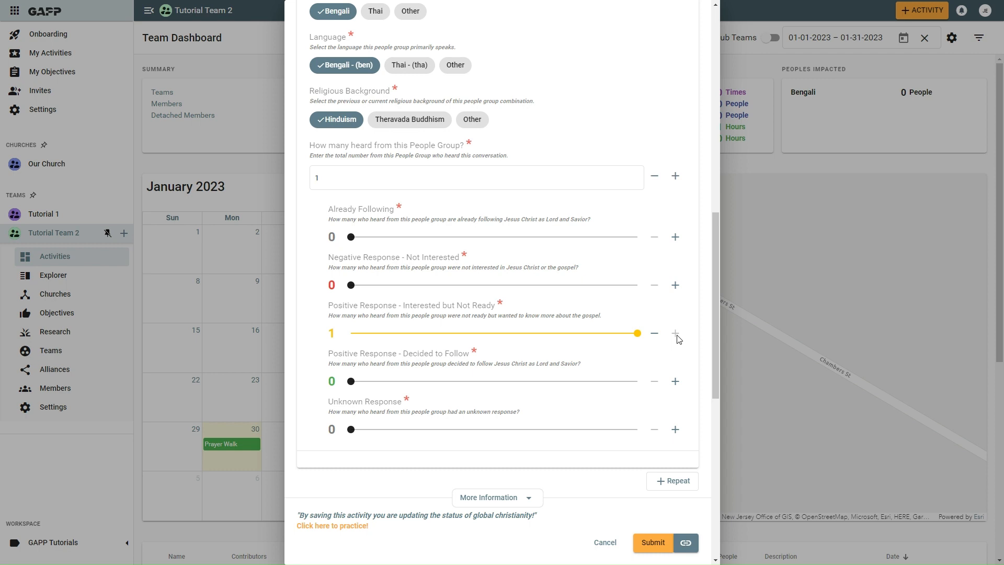
Comment that the gospel was shared with a contact who needs follow-up, then submit the conversation.
scroll(678, 339, down, 4)
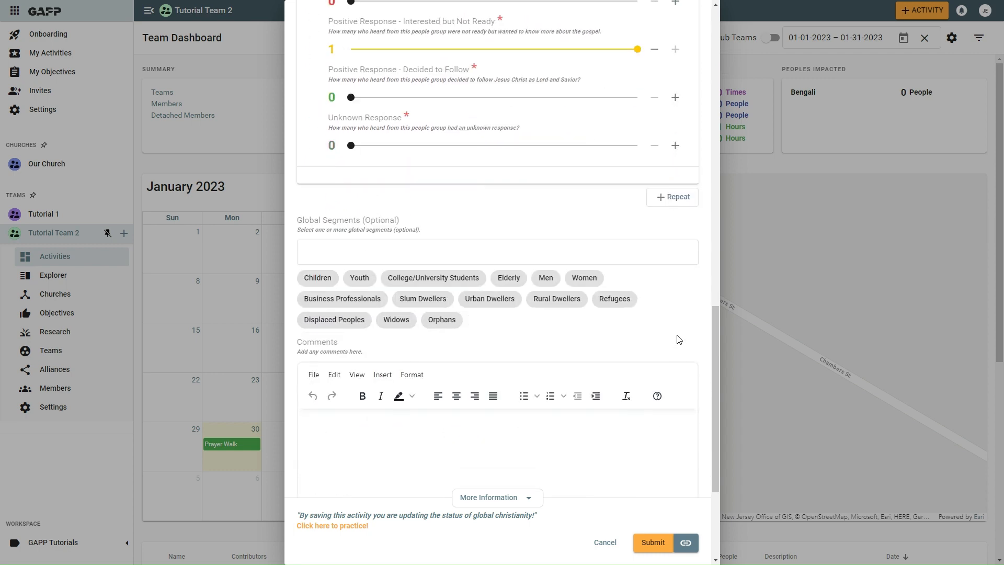
scroll(678, 339, down, 3)
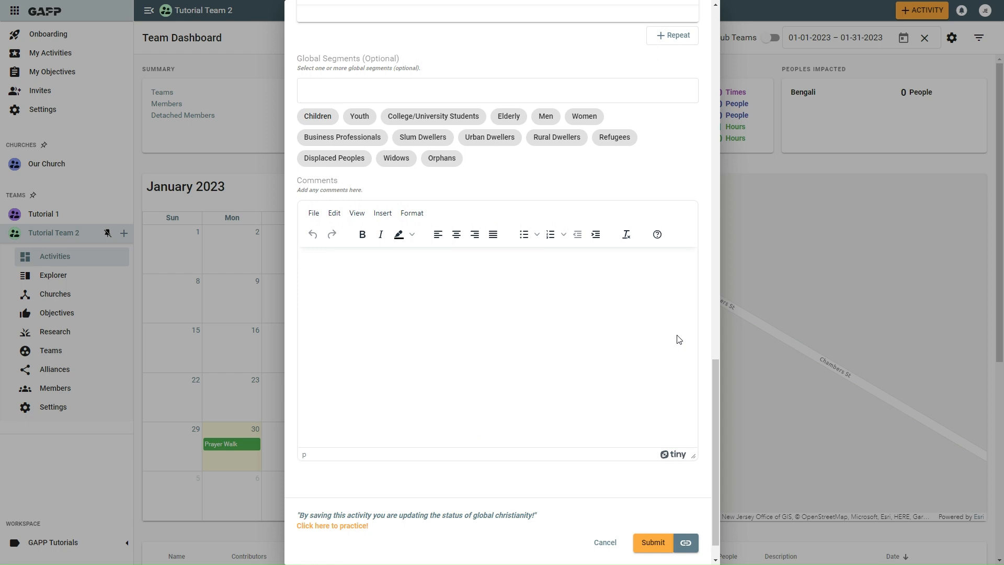
click(464, 258)
text(Shared with John and need to follow up)
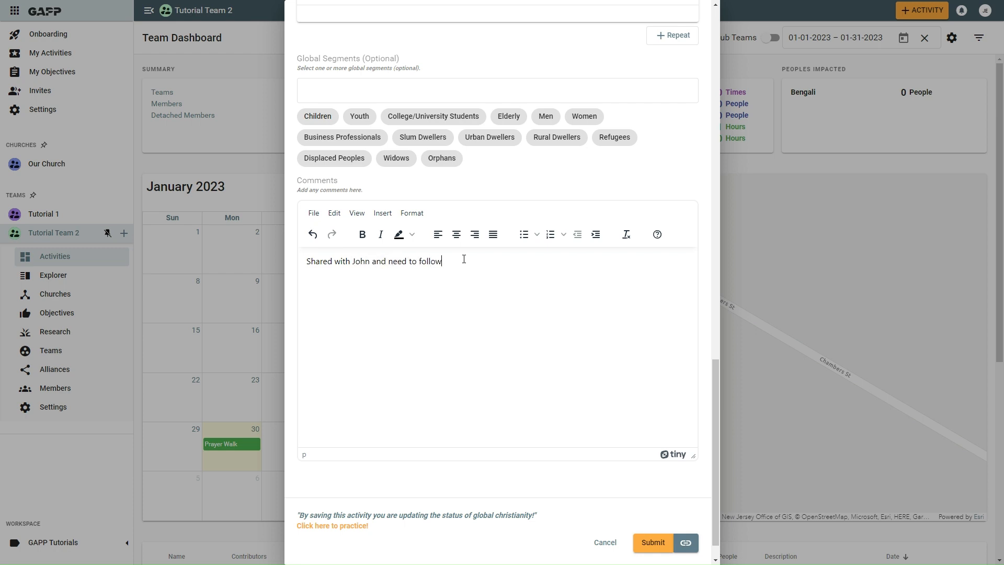
text(.)
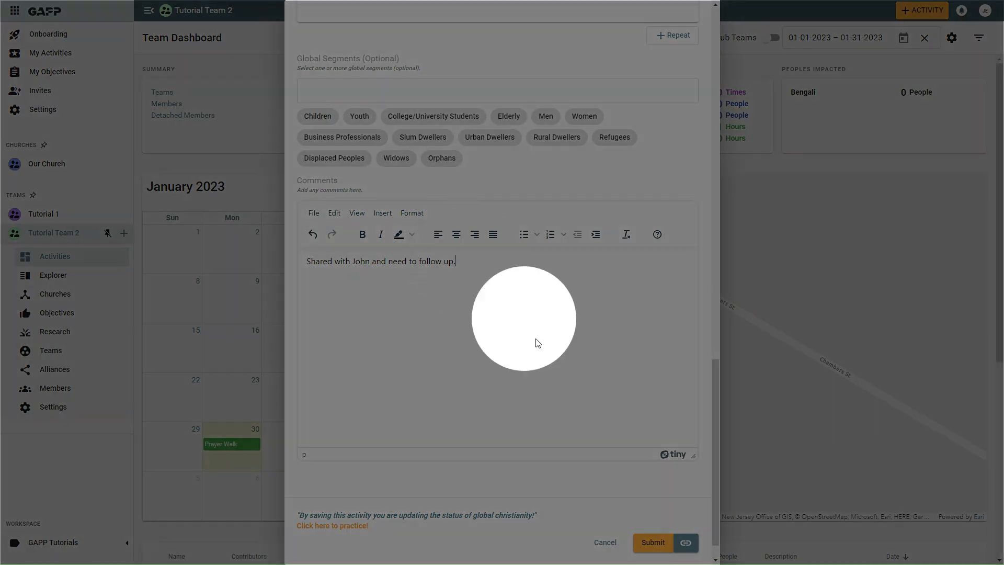
click(652, 544)
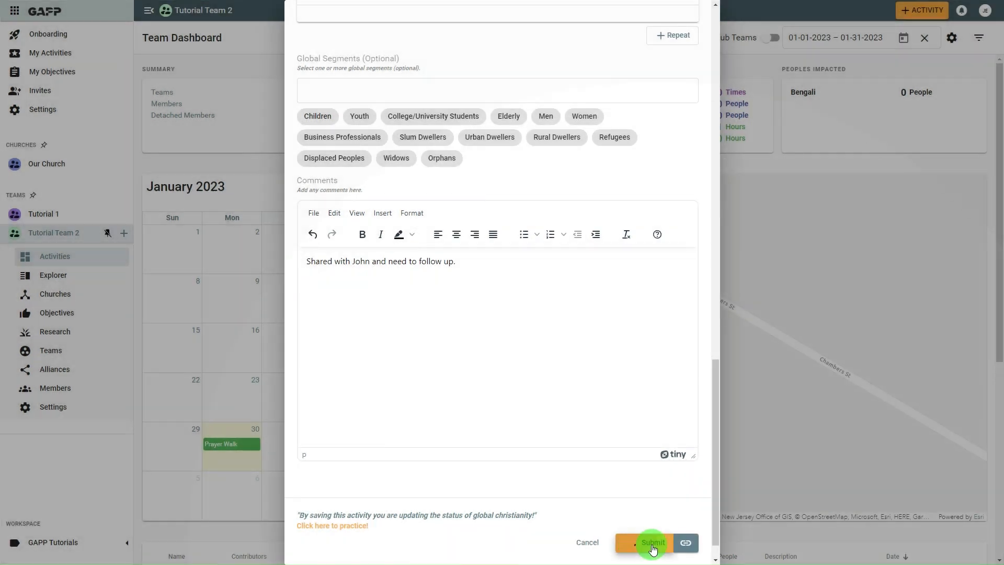